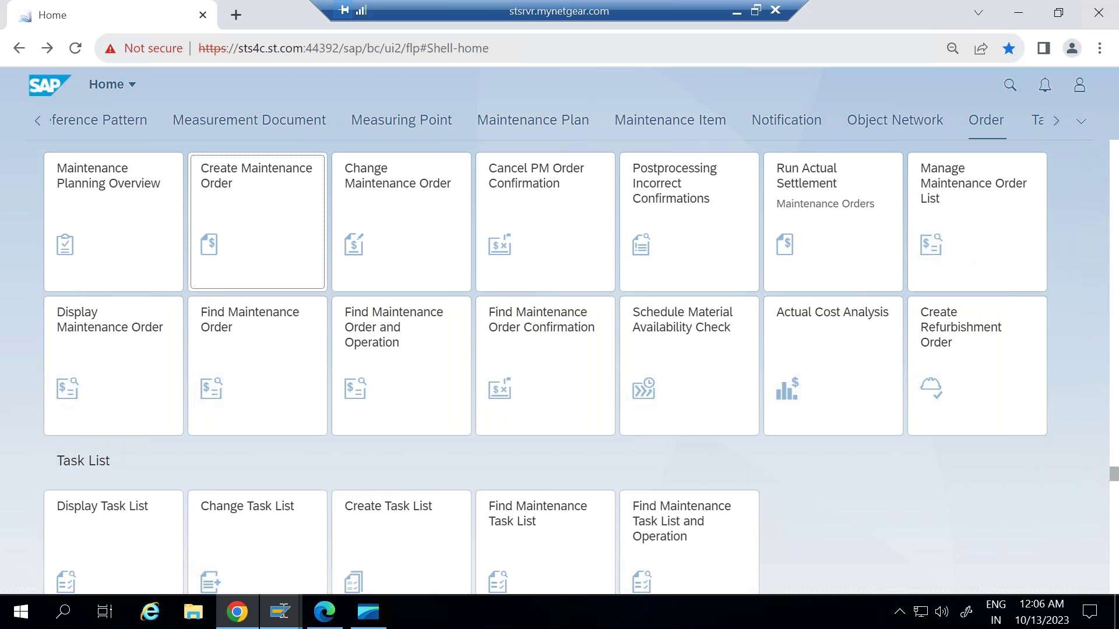
# - Show the Order group on the Launchpad home page with the Create Maintenance Order tile
pyautogui.moveTo(282, 611)
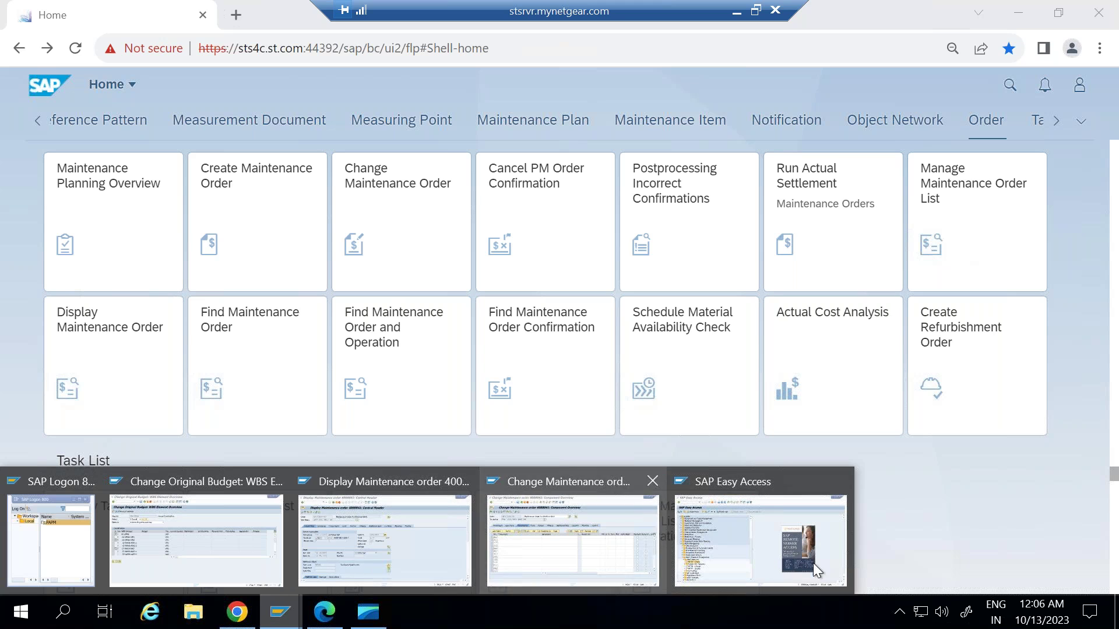
# - Bring SAP Easy Access forward and collapse its open menu branches back to the top level
pyautogui.click(731, 548)
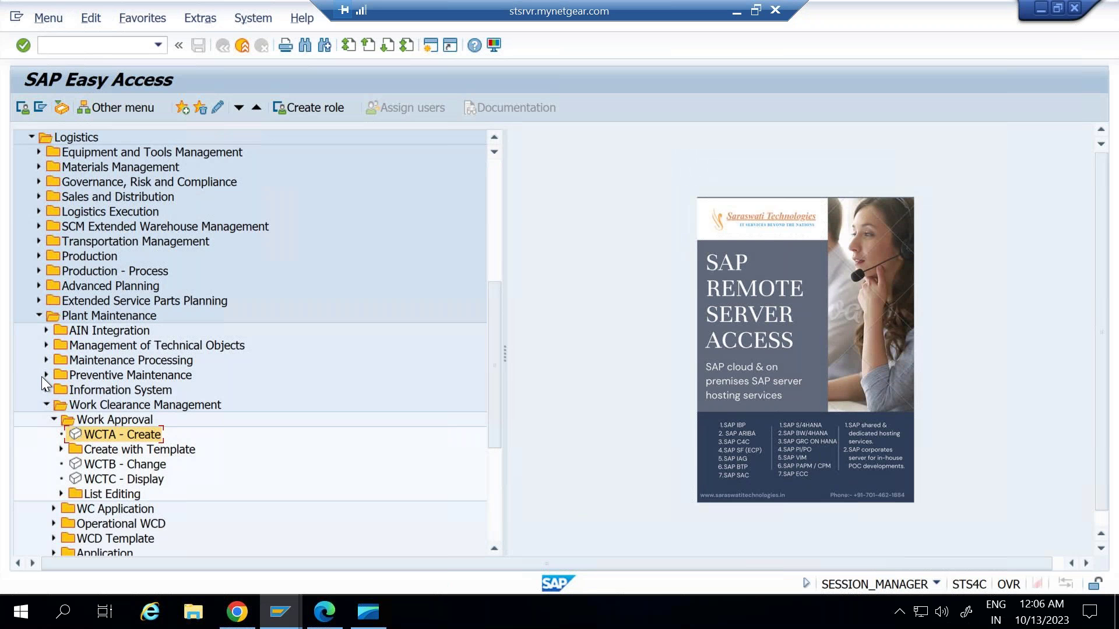
pyautogui.click(45, 403)
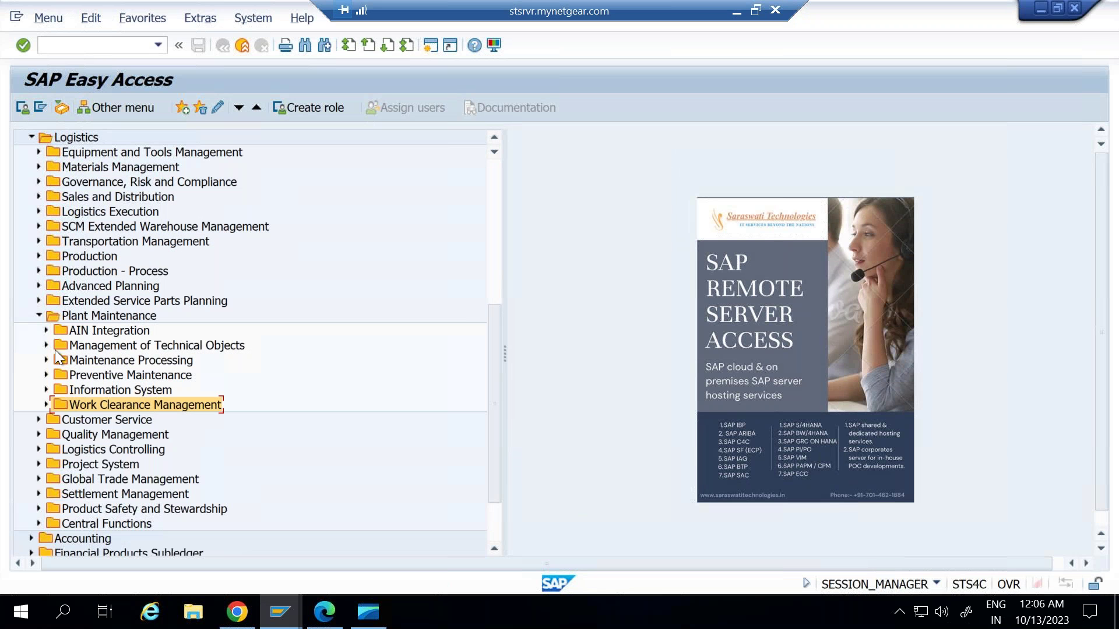
pyautogui.click(37, 315)
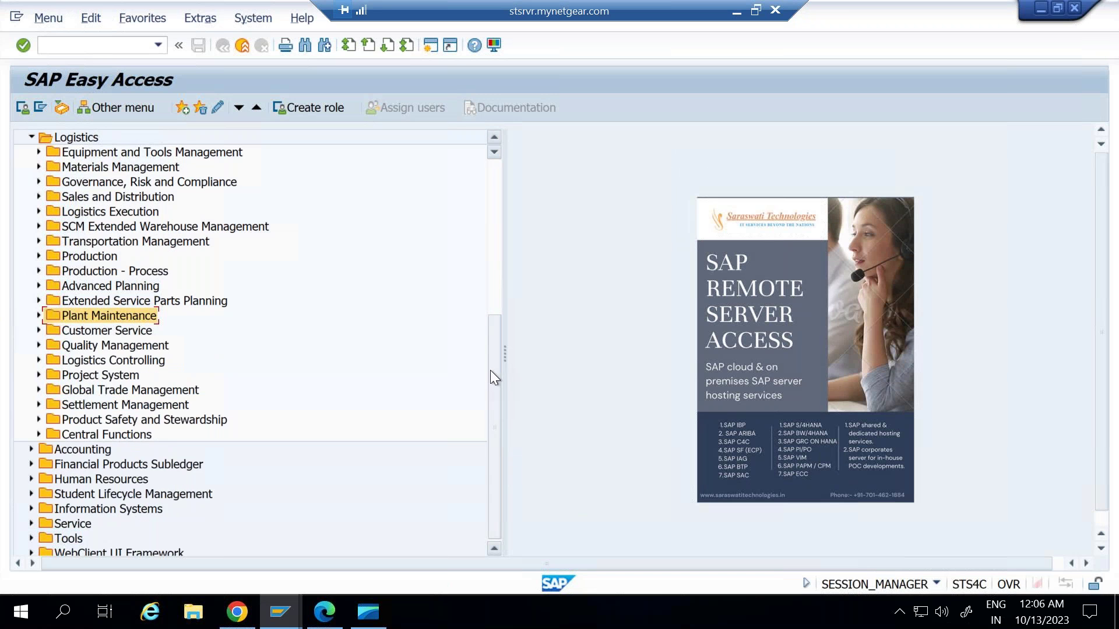
pyautogui.moveTo(491, 370); pyautogui.dragTo(500, 187)
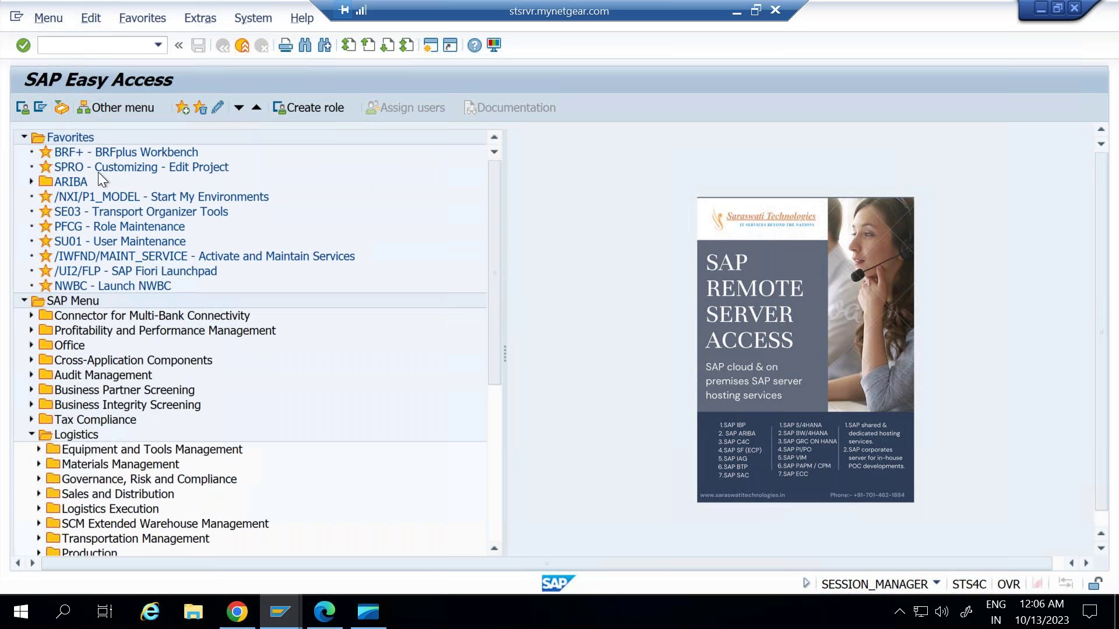
pyautogui.click(25, 136)
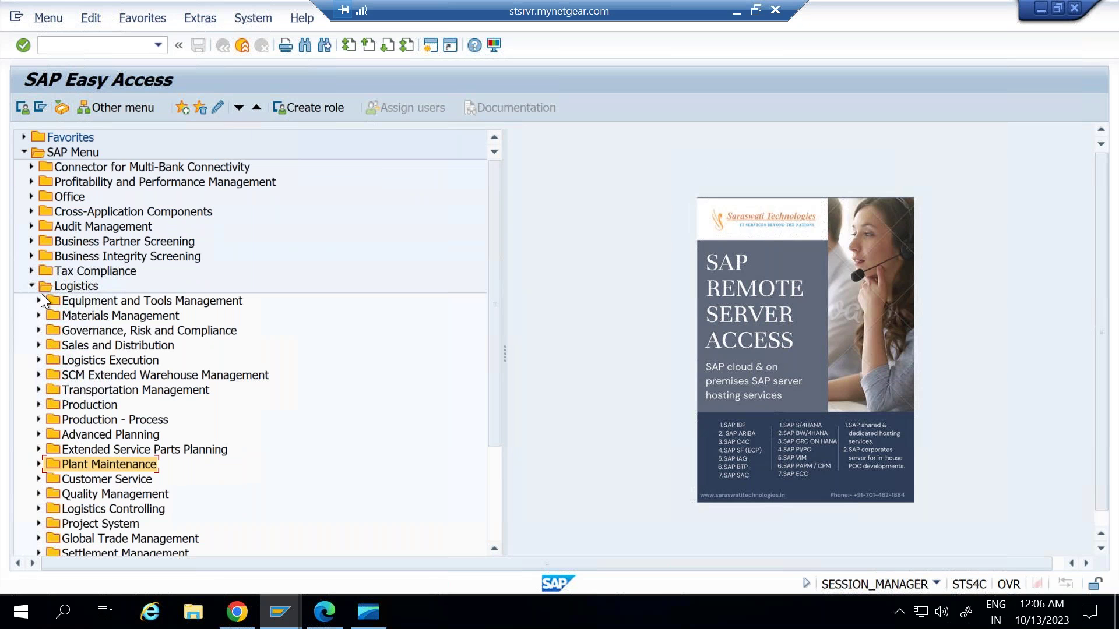
pyautogui.click(38, 103)
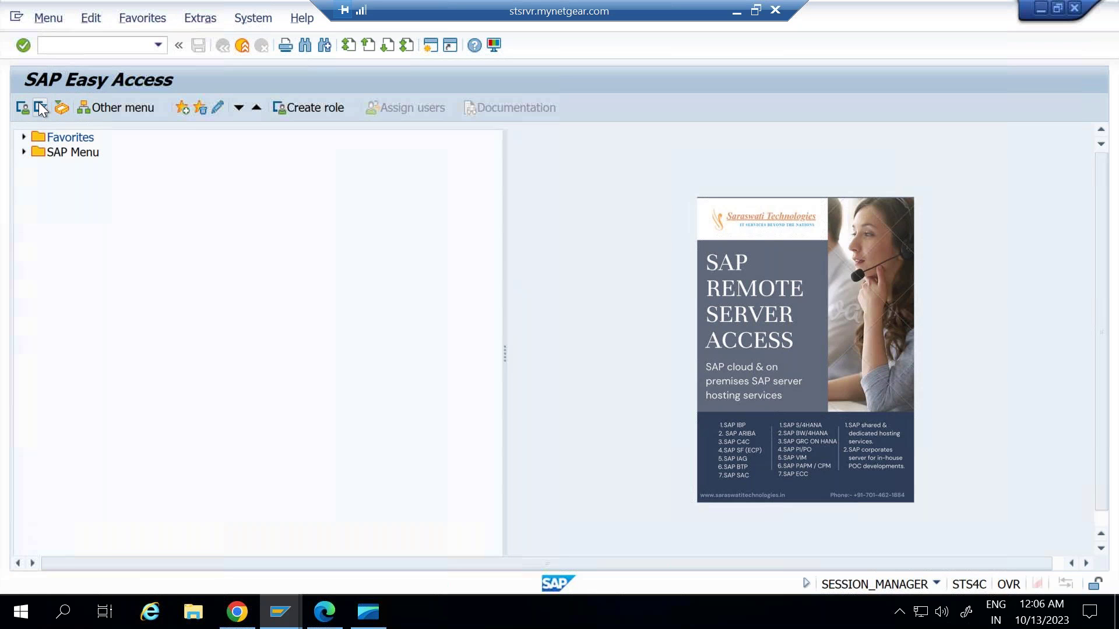
pyautogui.click(26, 134)
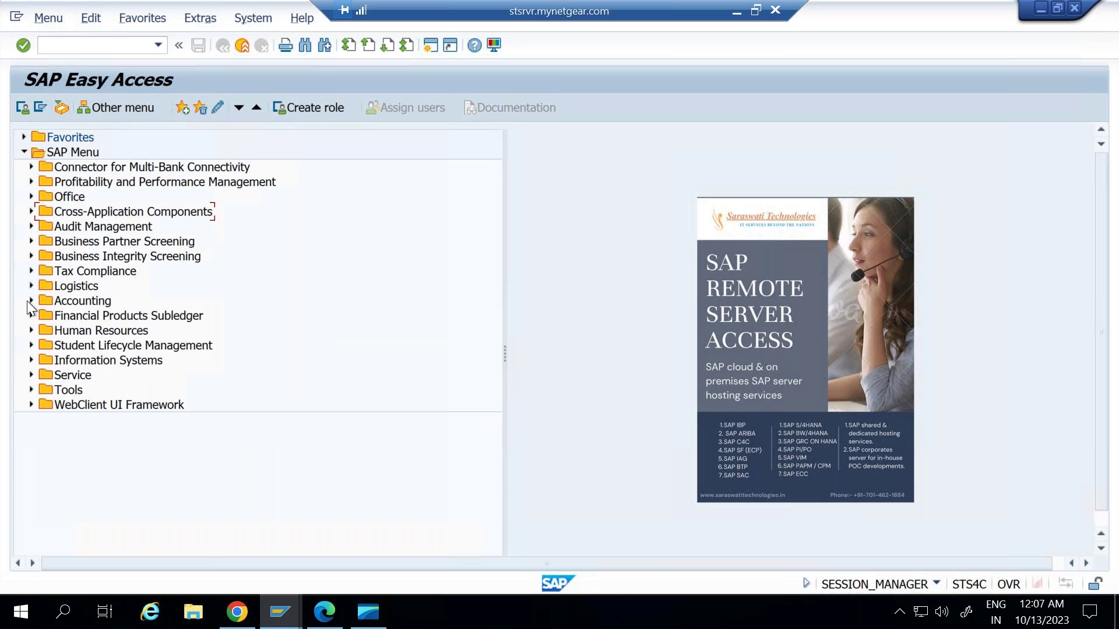
# - Expand Logistics > Plant Maintenance > Maintenance Processing > Order to list IW31, IW32 and IW33
pyautogui.click(30, 286)
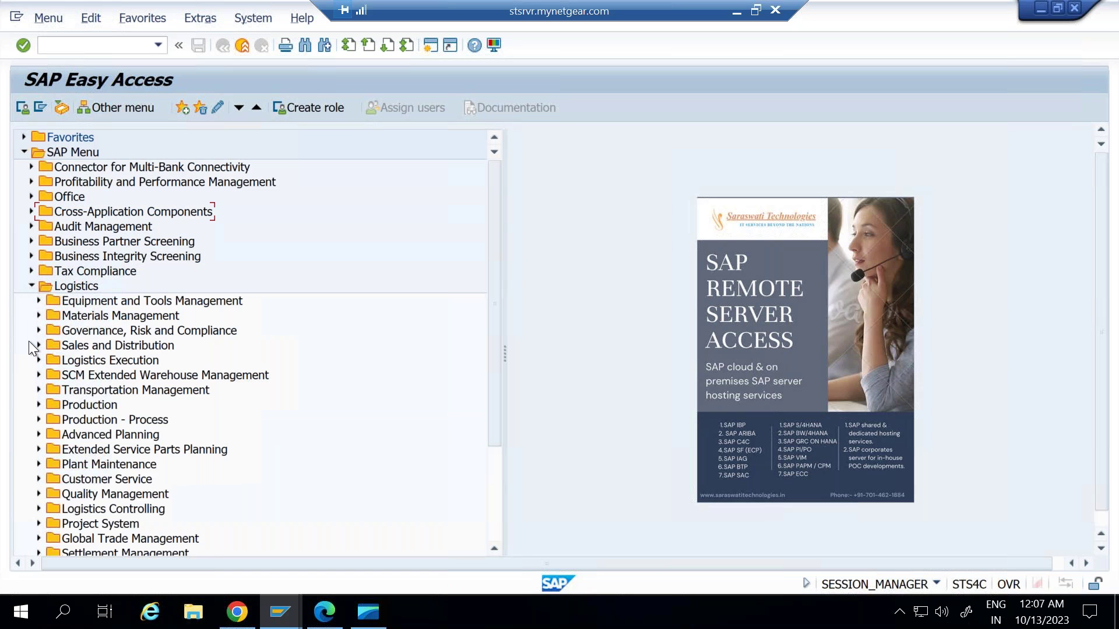
pyautogui.scroll(-1, 33, 369)
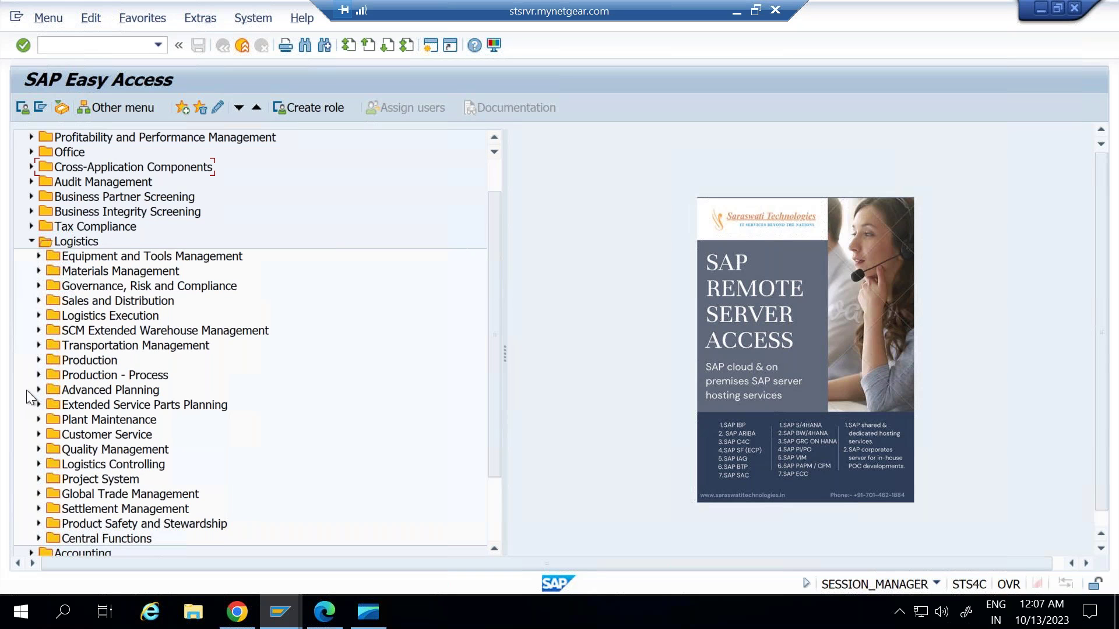
pyautogui.click(39, 420)
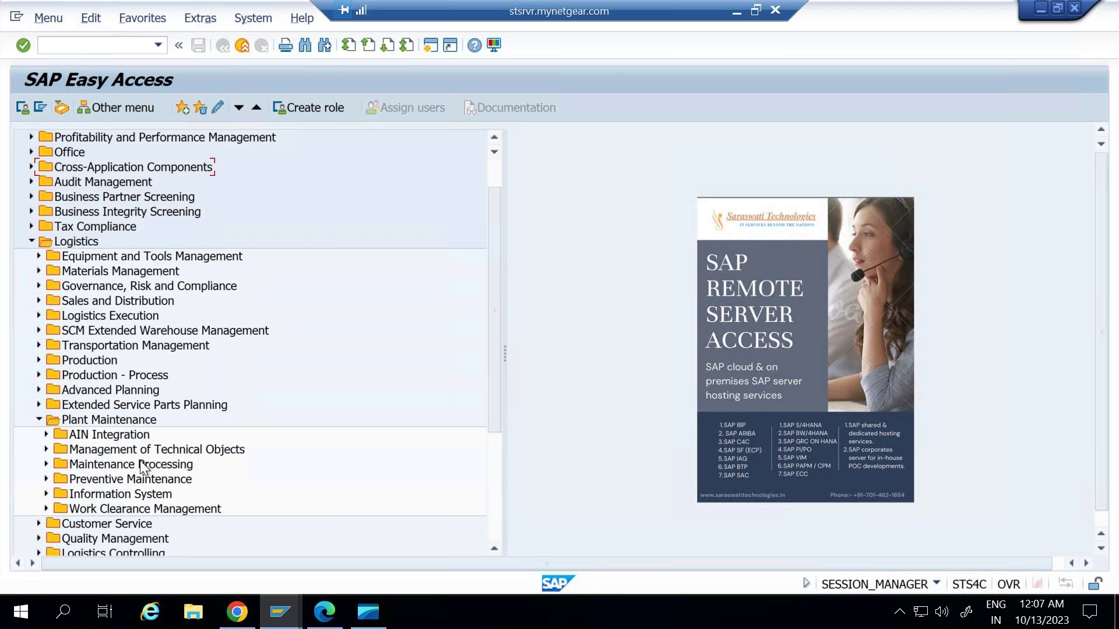
pyautogui.scroll(-2, 85, 378)
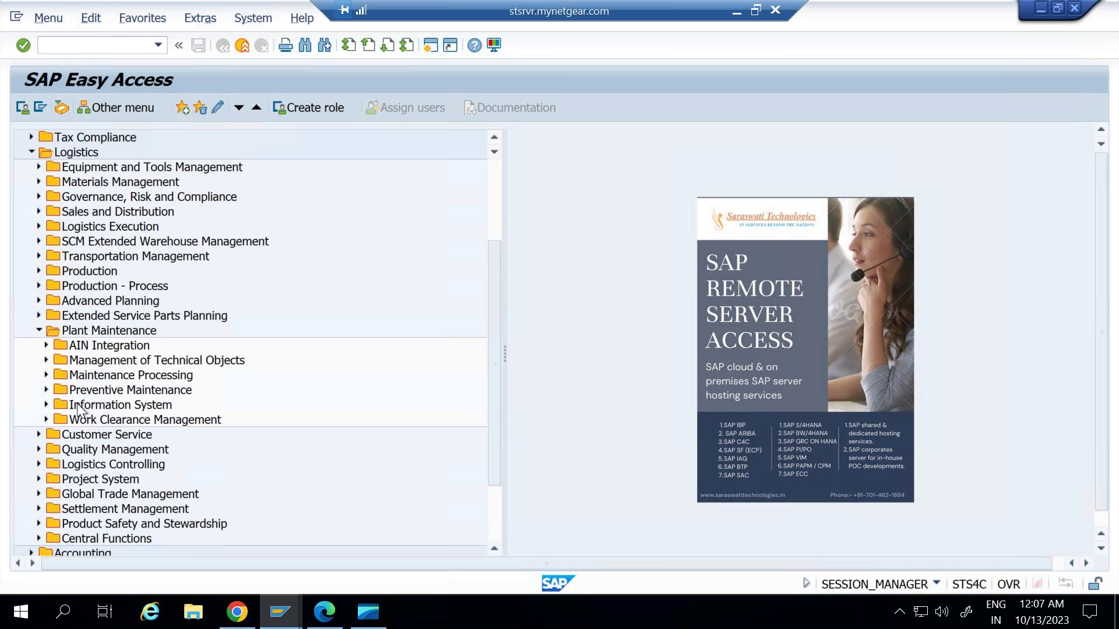
pyautogui.click(44, 376)
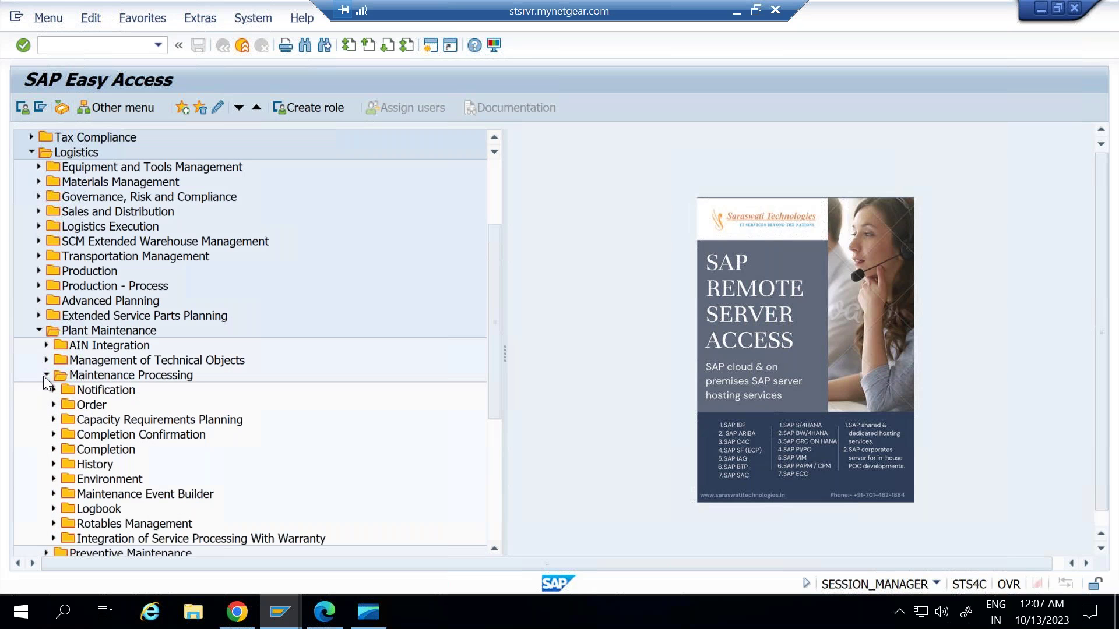
pyautogui.click(52, 404)
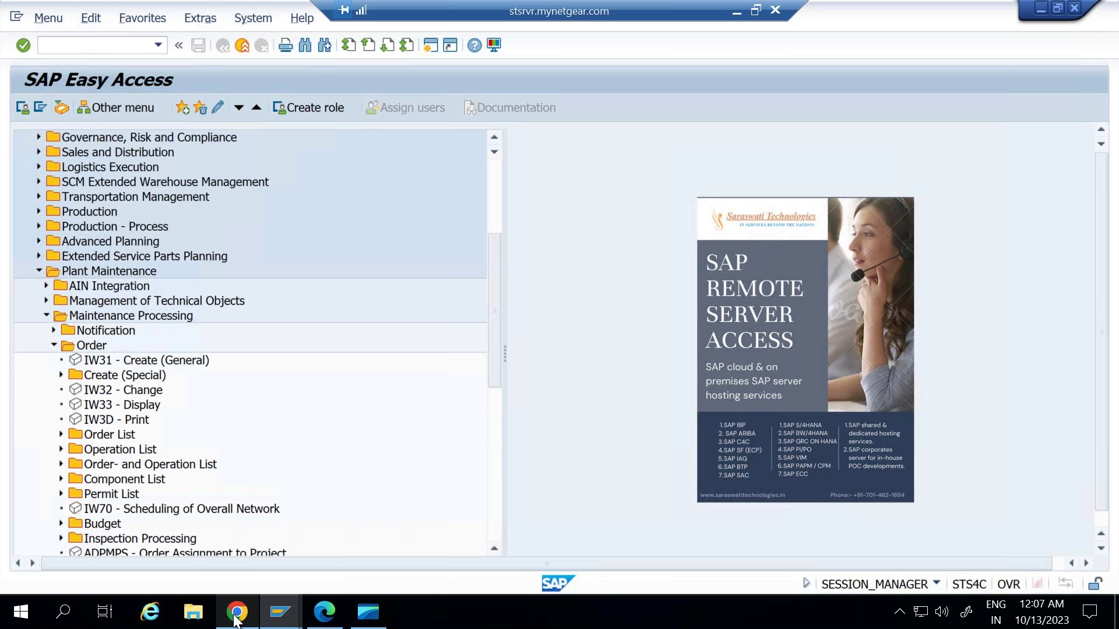
# - Launch the Create Maintenance Order app from the browser's Fiori Launchpad
pyautogui.moveTo(236, 619)
pyautogui.click(253, 543)
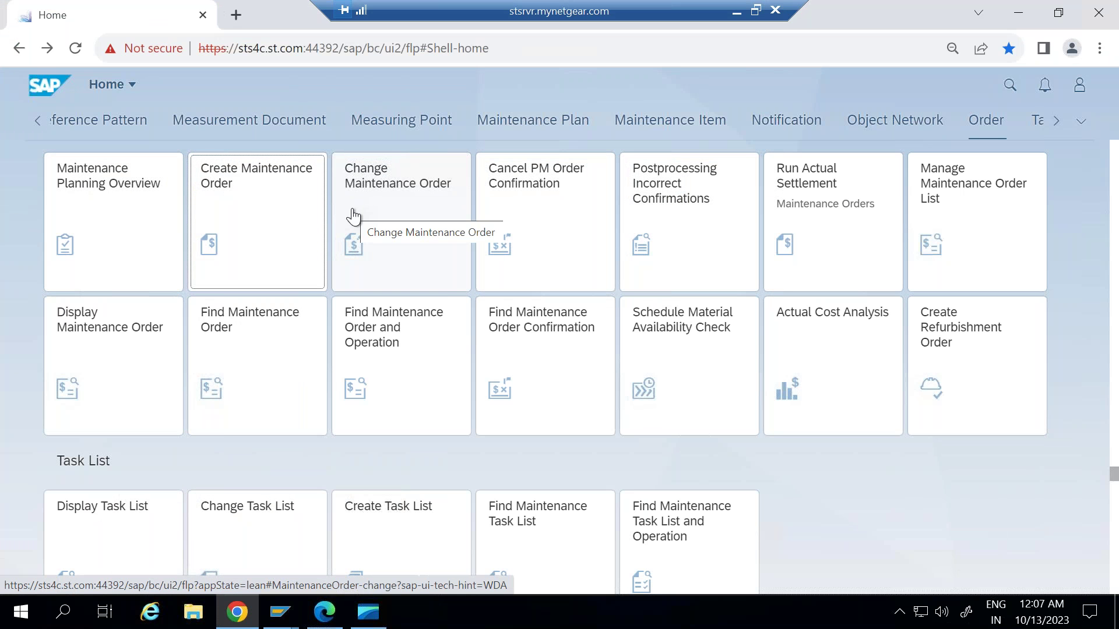
pyautogui.click(267, 211)
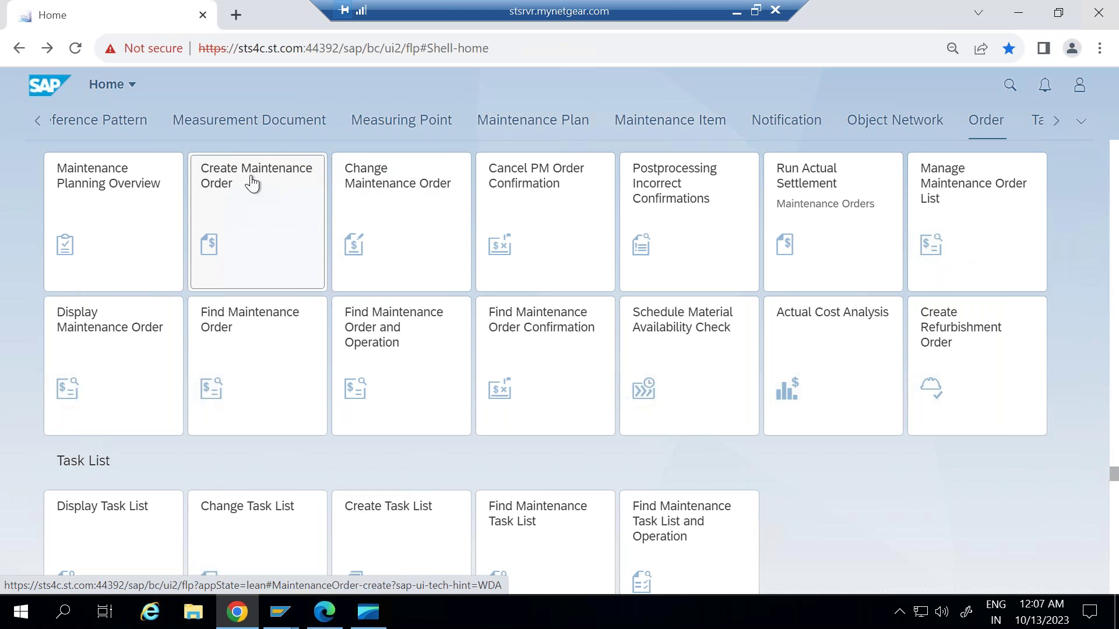
pyautogui.click(251, 183)
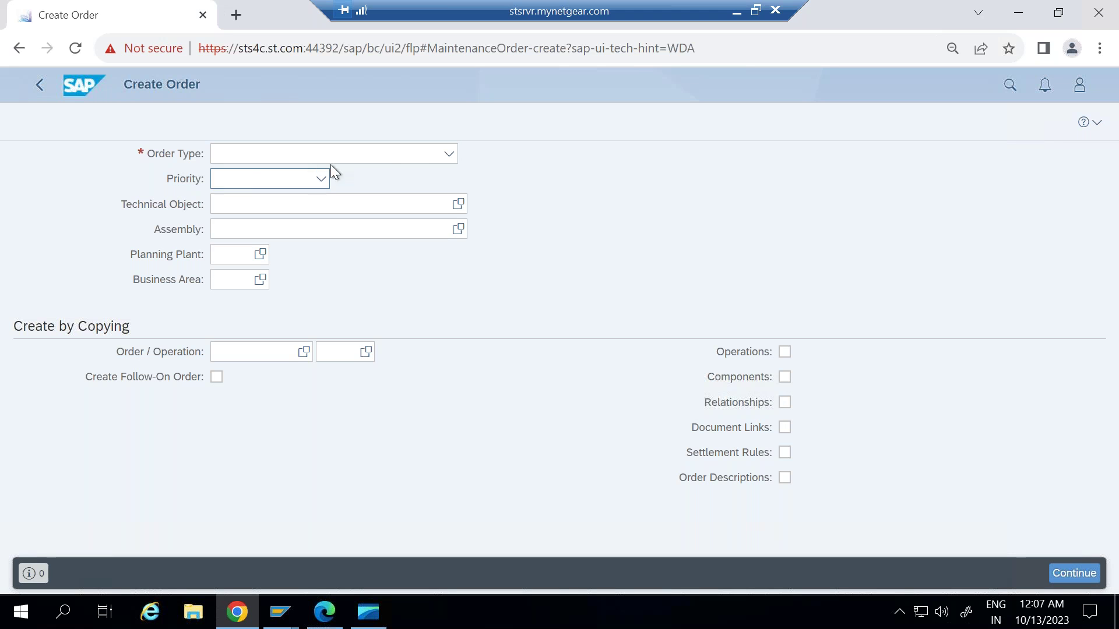
# - List the available order types, such as PM01 Maintenance order and PM05 Calibration order
pyautogui.click(441, 154)
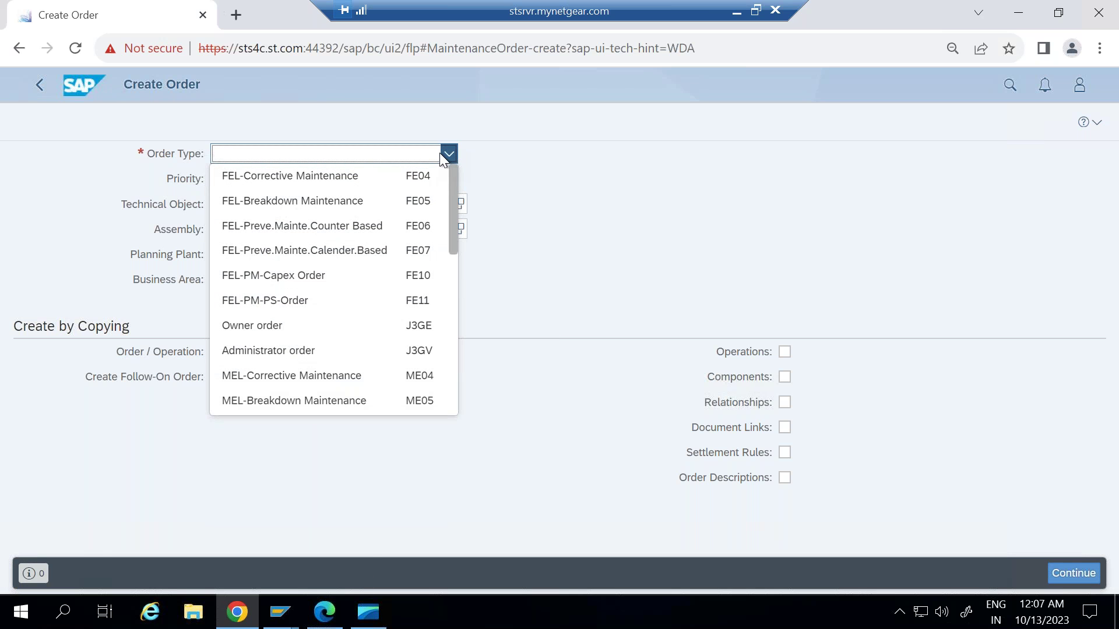
pyautogui.scroll(-3, 401, 289)
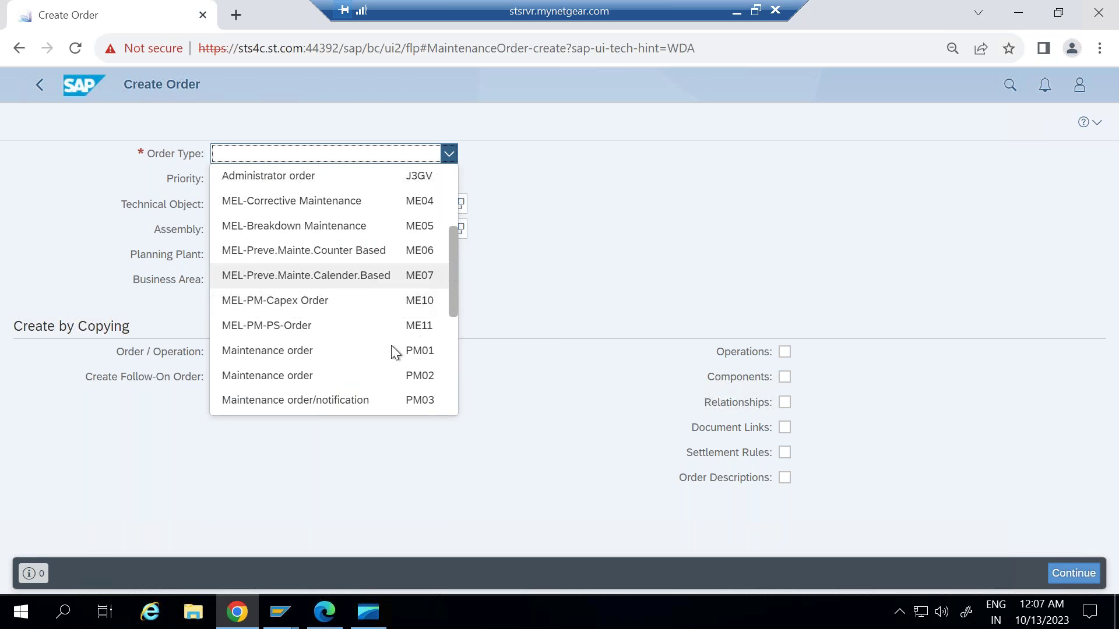
pyautogui.scroll(-3, 323, 344)
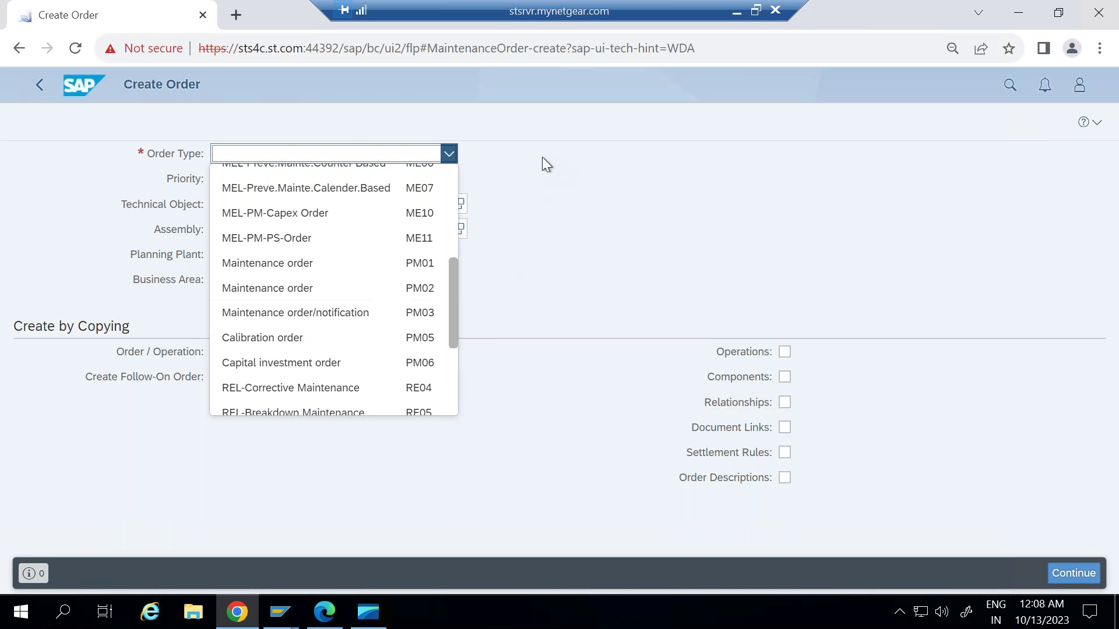
# - Set the order type to PM01 Maintenance order, leaving the priority unchosen for now
pyautogui.click(361, 265)
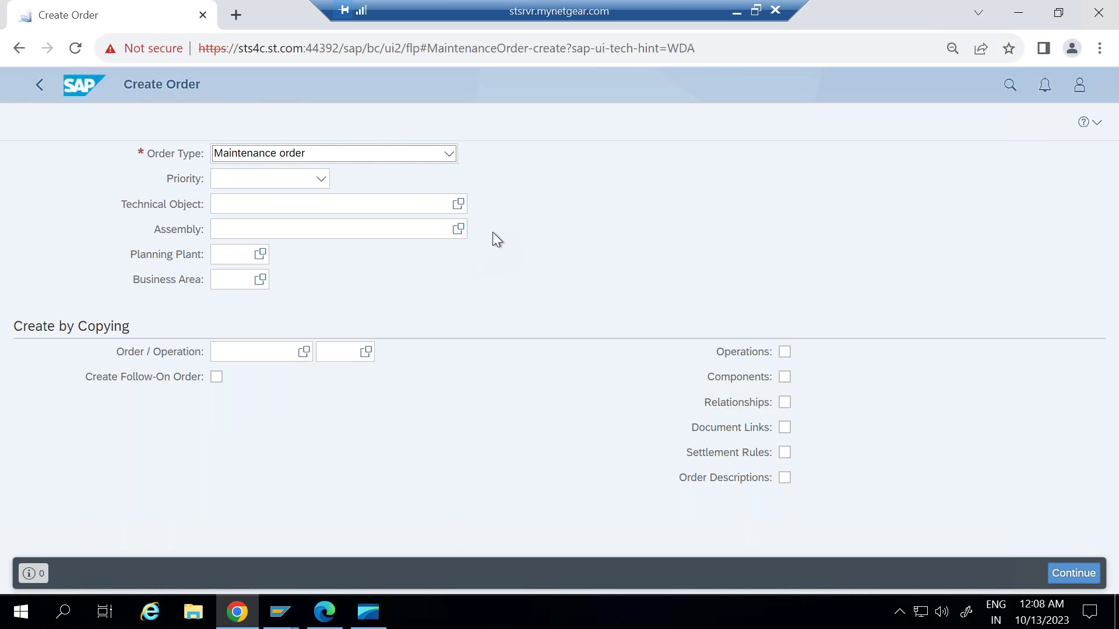
pyautogui.click(321, 179)
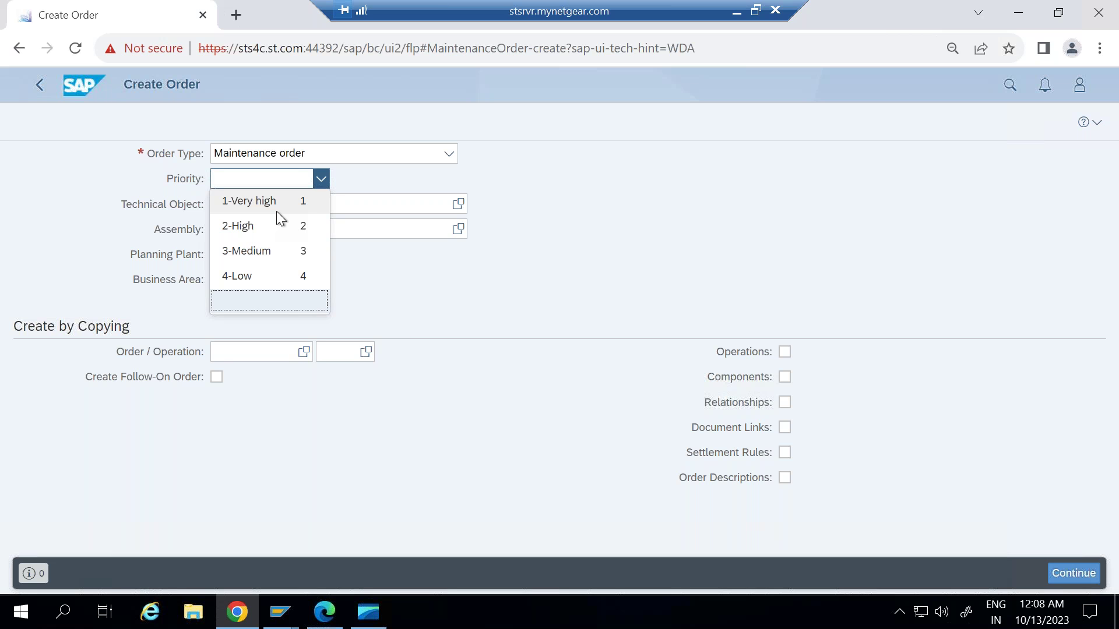
pyautogui.click(12, 173)
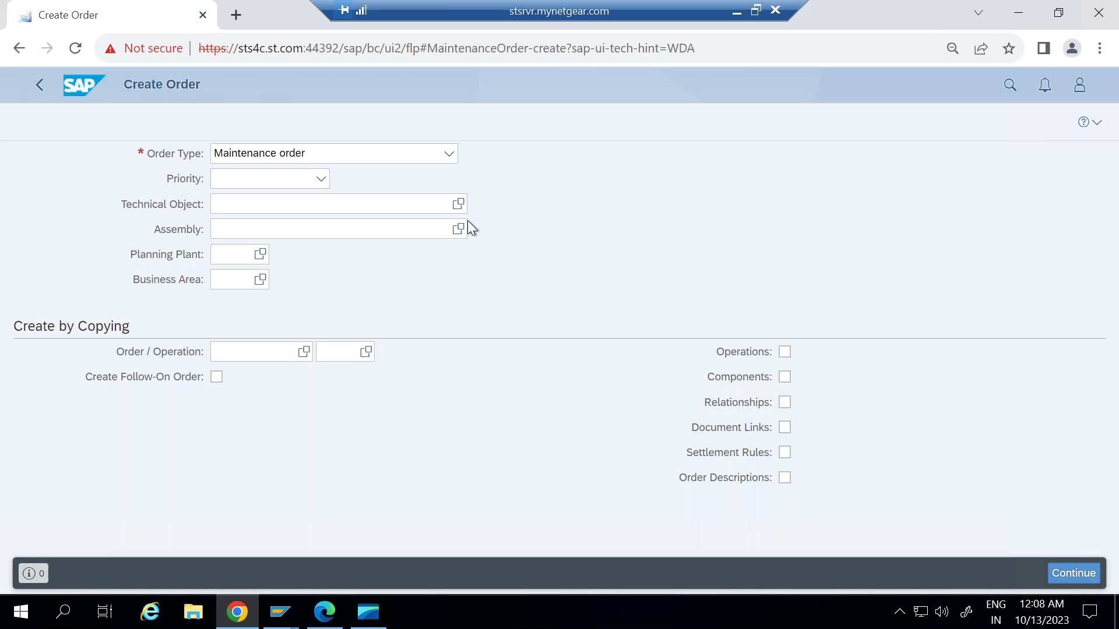
# - Choose planning plant 0001 and business area 0001, then continue to the full order form
pyautogui.click(248, 263)
pyautogui.click(261, 255)
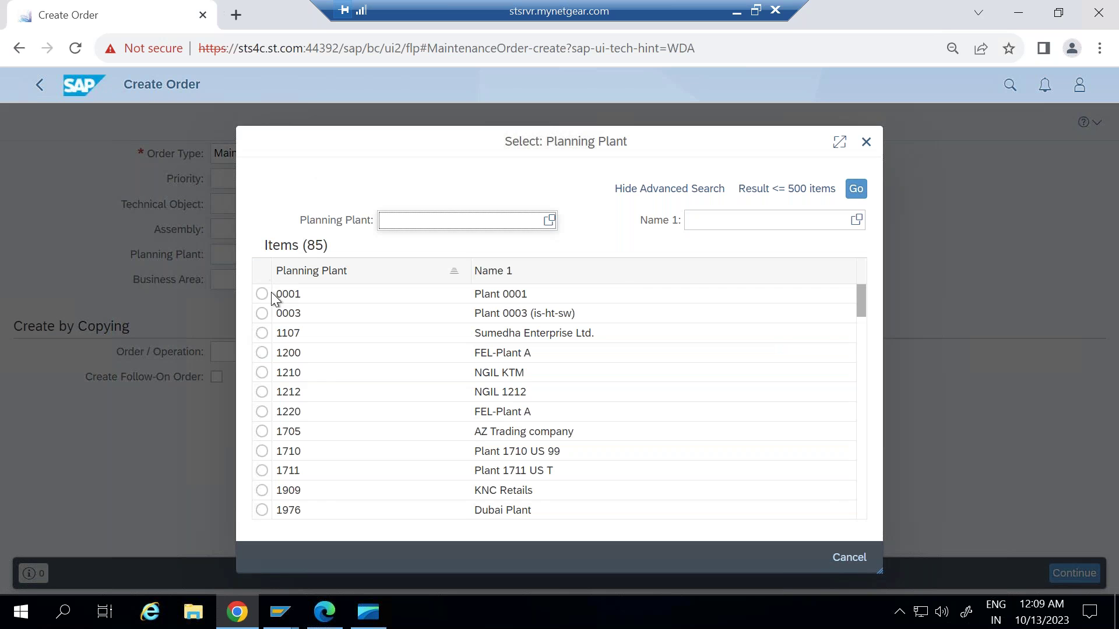
pyautogui.click(260, 294)
pyautogui.click(258, 281)
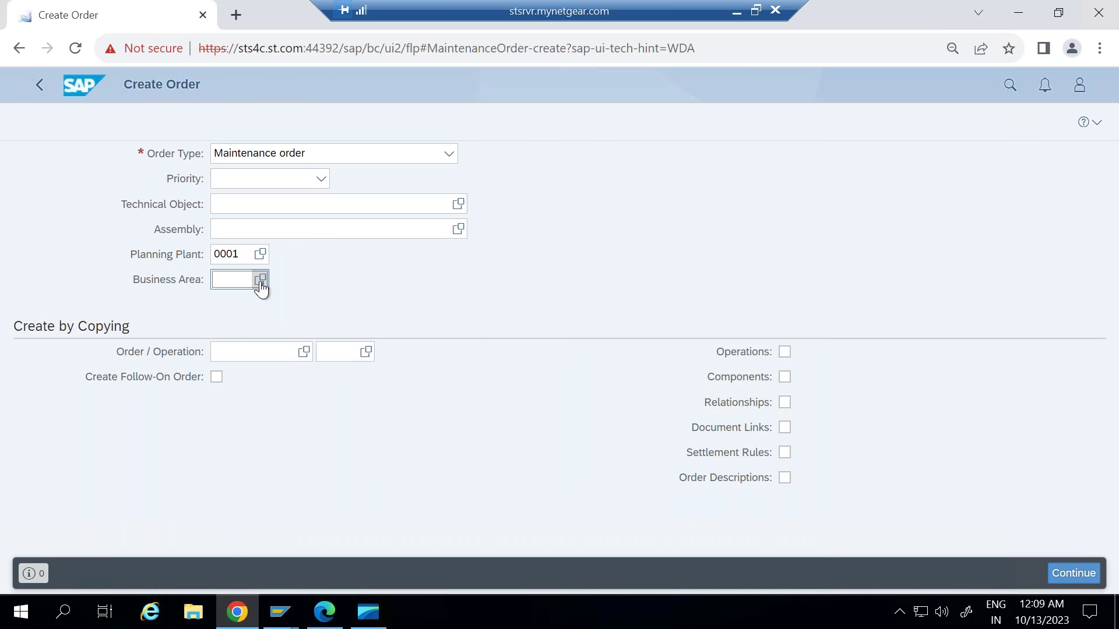
pyautogui.click(262, 294)
pyautogui.click(1059, 576)
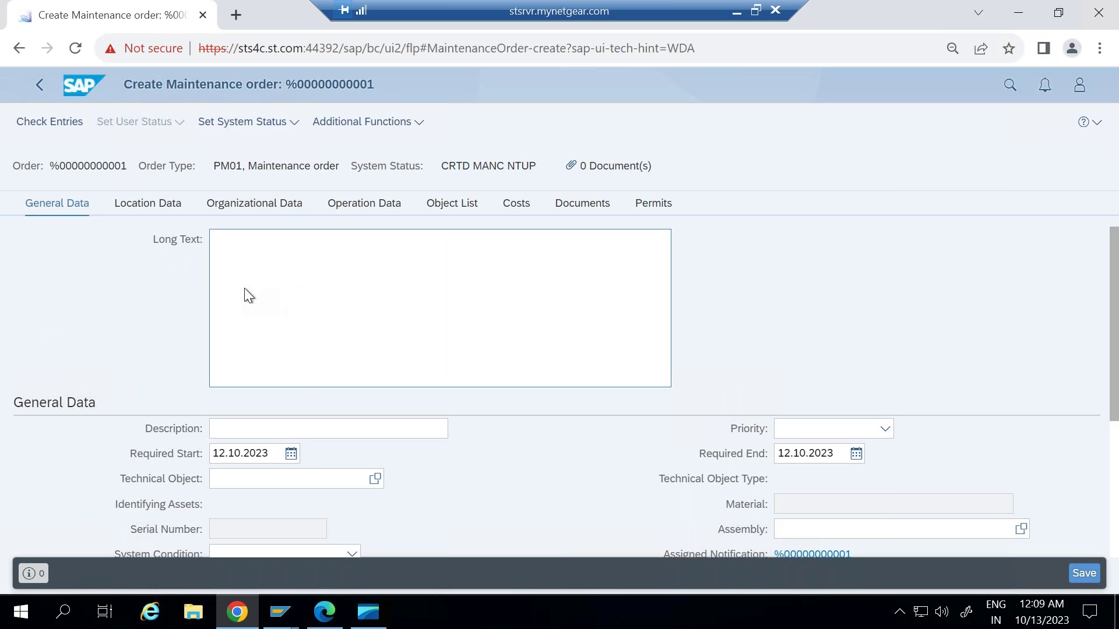
# - Enter 'Maintenance for Motor' as the long text and paste it into the Description
pyautogui.click(271, 257)
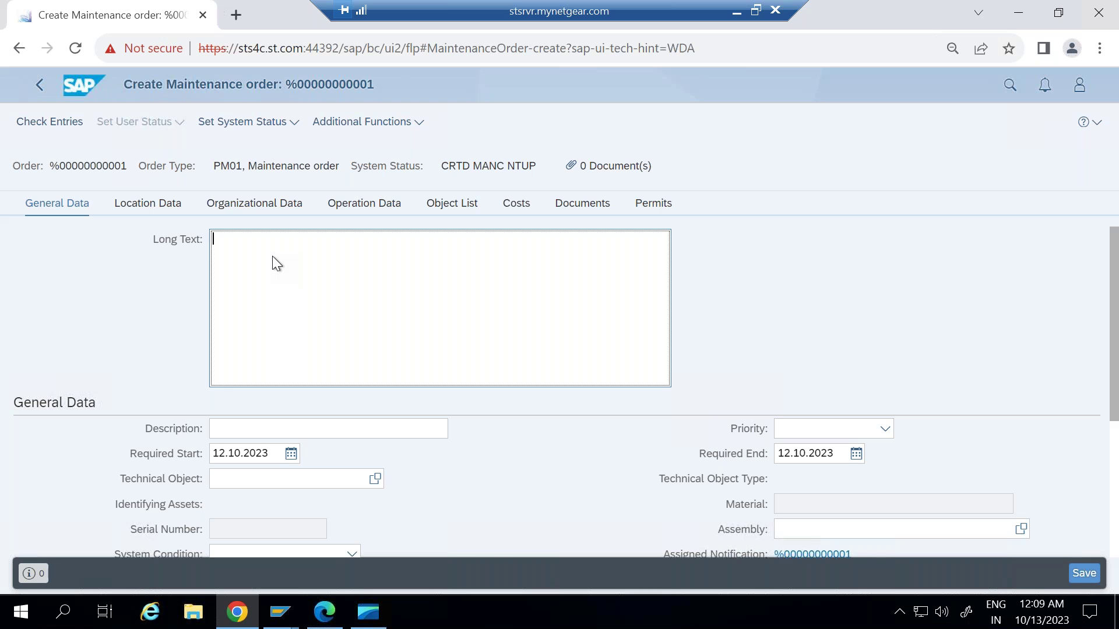
pyautogui.write('Maintenance f')
pyautogui.write('or Mot')
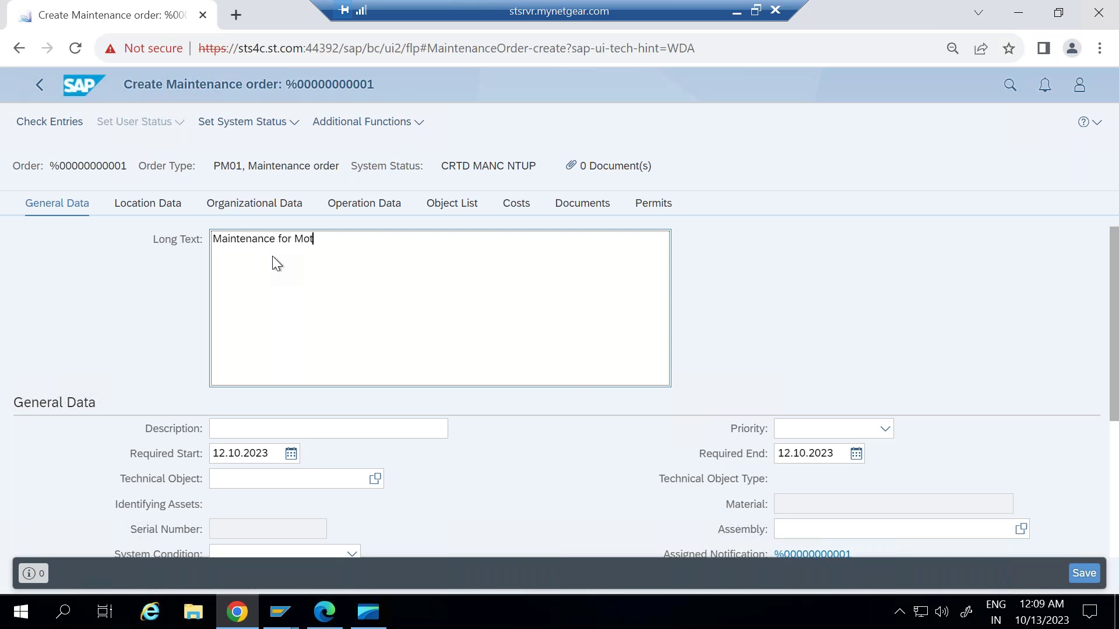
pyautogui.write('or')
pyautogui.moveTo(338, 242); pyautogui.dragTo(204, 242)
pyautogui.hotkey('ctrl', 'c')
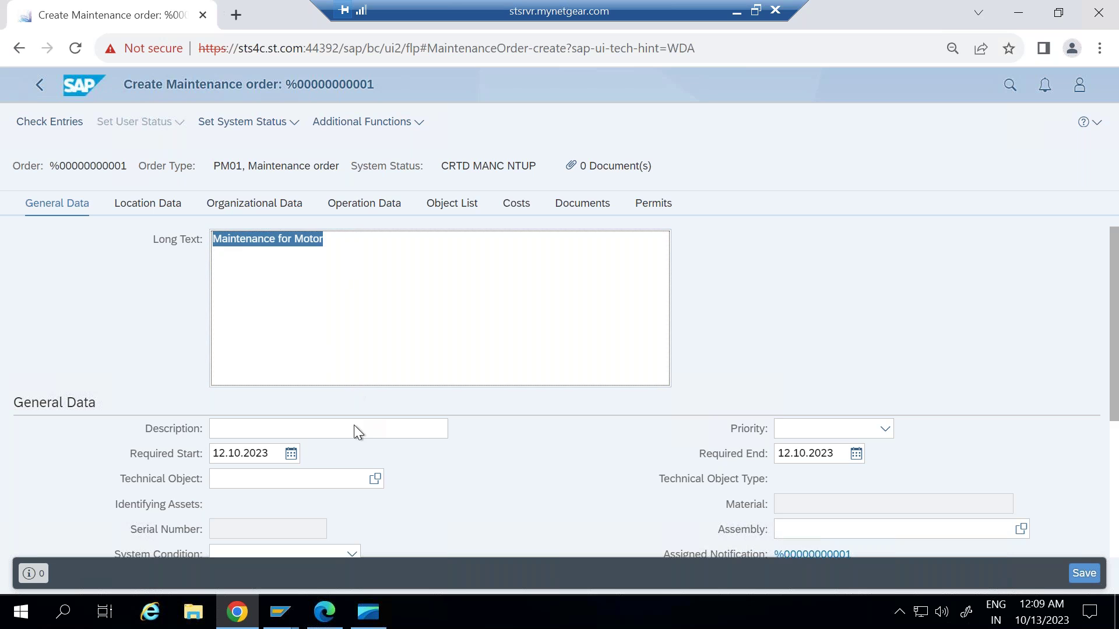
pyautogui.click(354, 430)
pyautogui.hotkey('ctrl', 'v')
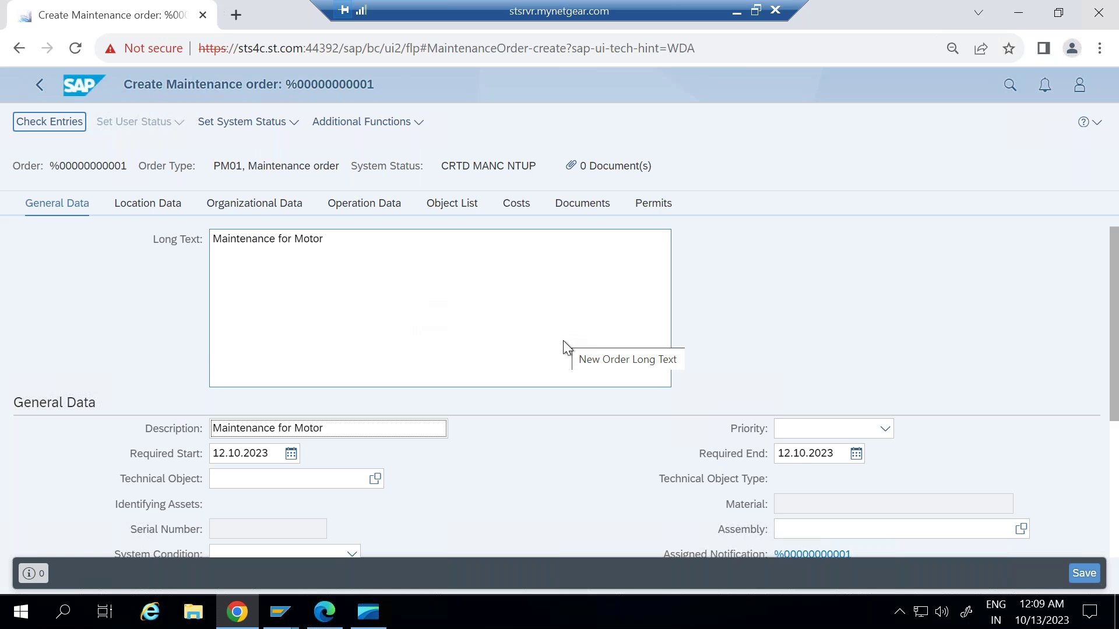
pyautogui.scroll(-2, 564, 342)
# - Set the order priority to 2-High and dismiss the error message list
pyautogui.click(869, 347)
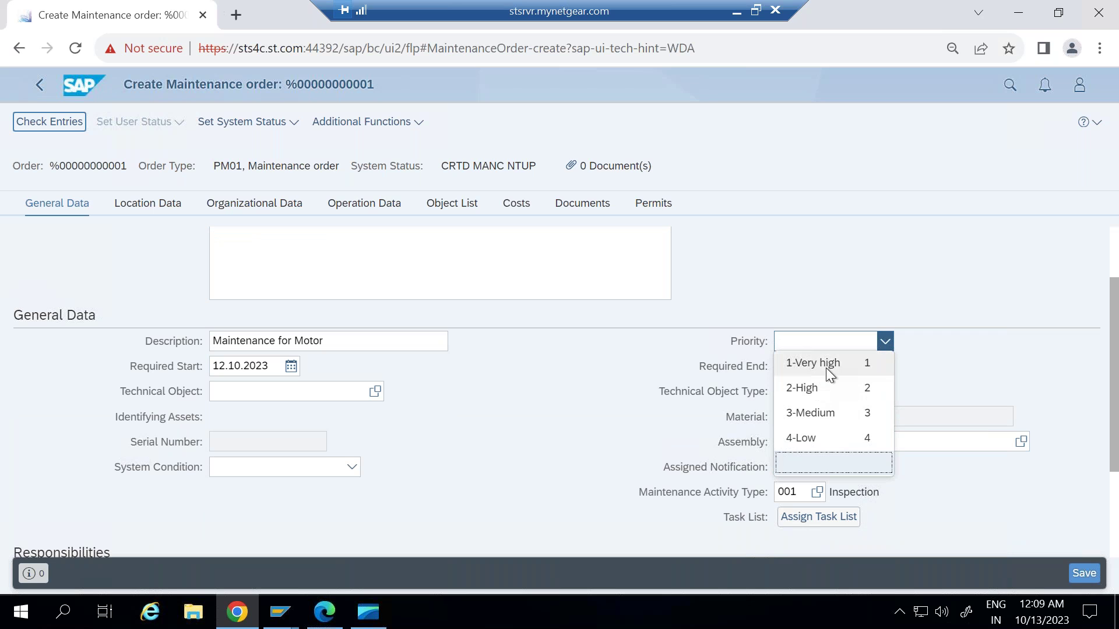
pyautogui.click(824, 384)
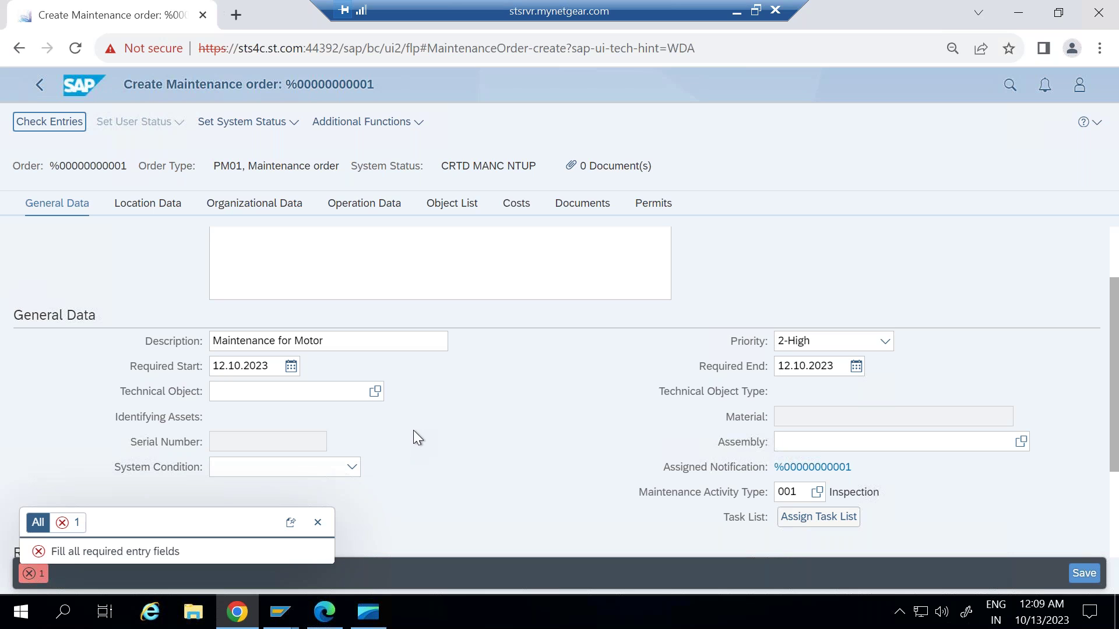
pyautogui.click(315, 524)
pyautogui.scroll(-3, 486, 449)
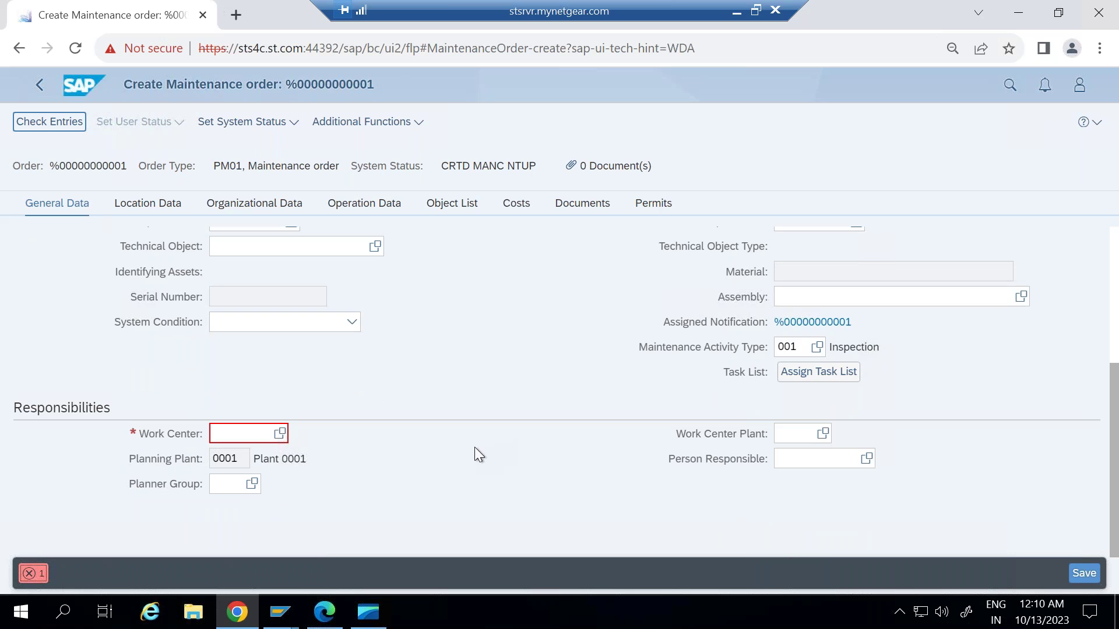
# - Pick work center 1_I&C from plant 0001's search results and planner group 010 (IH-Planer 010)
pyautogui.click(280, 433)
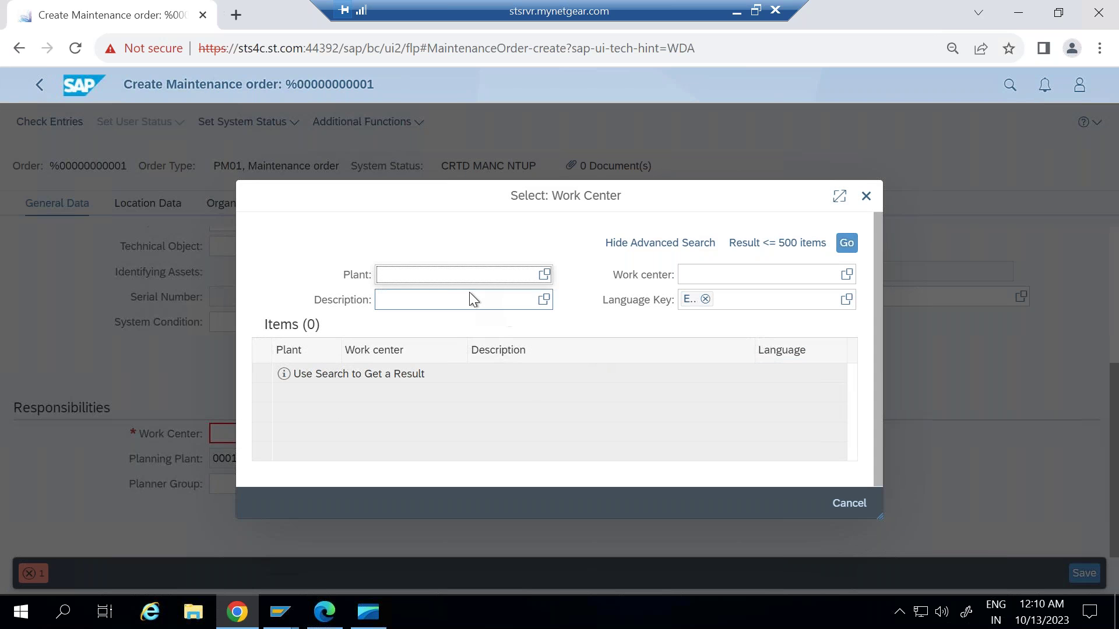
pyautogui.write('0001')
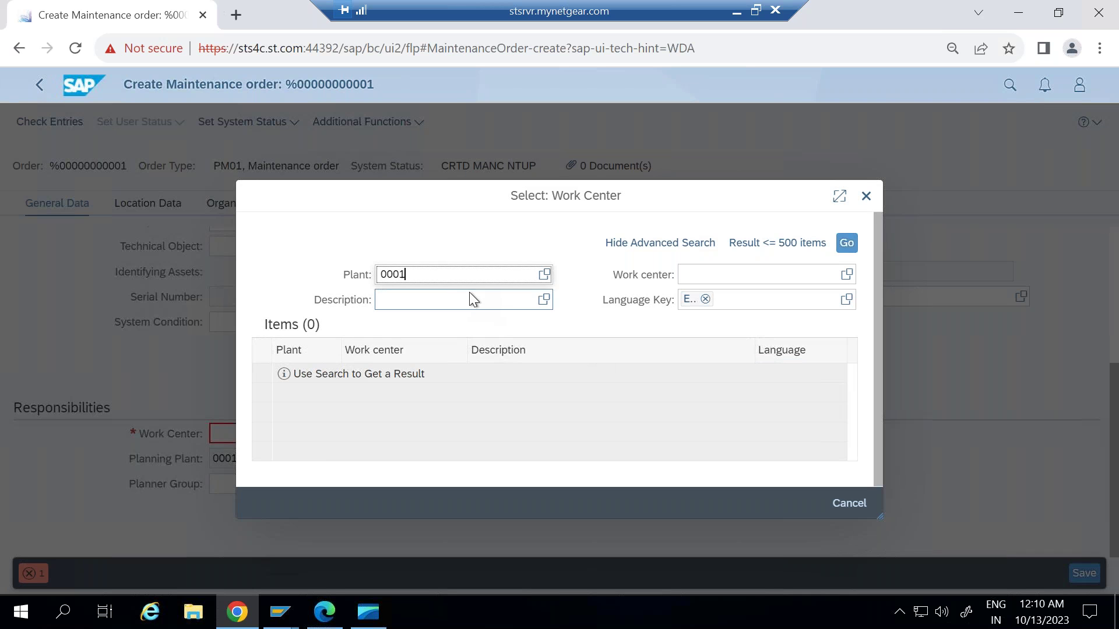
pyautogui.click(848, 243)
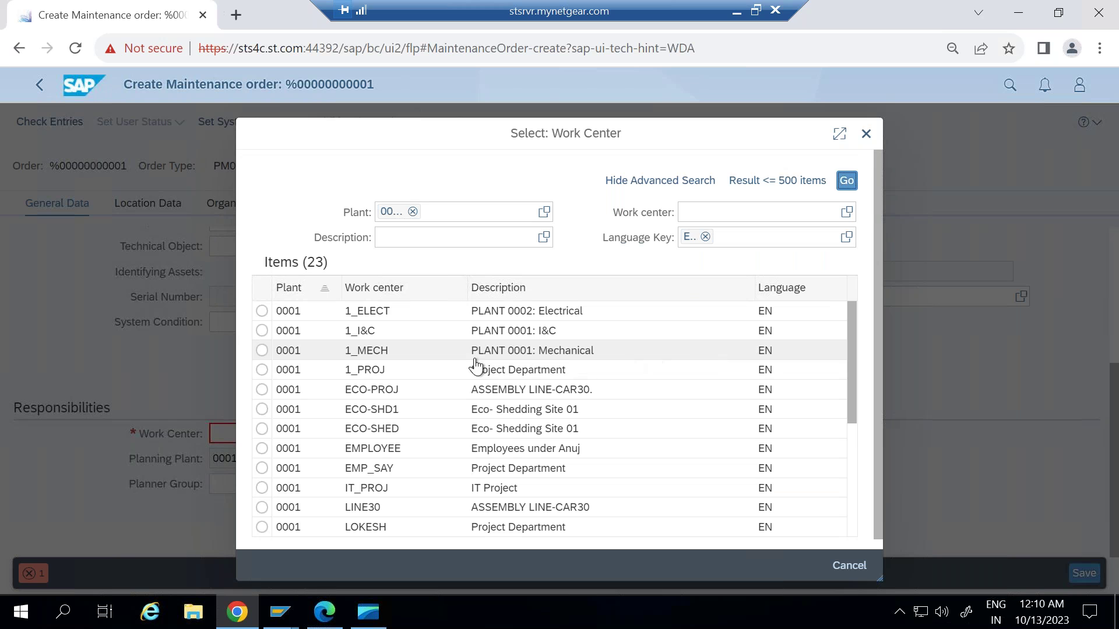
pyautogui.click(262, 331)
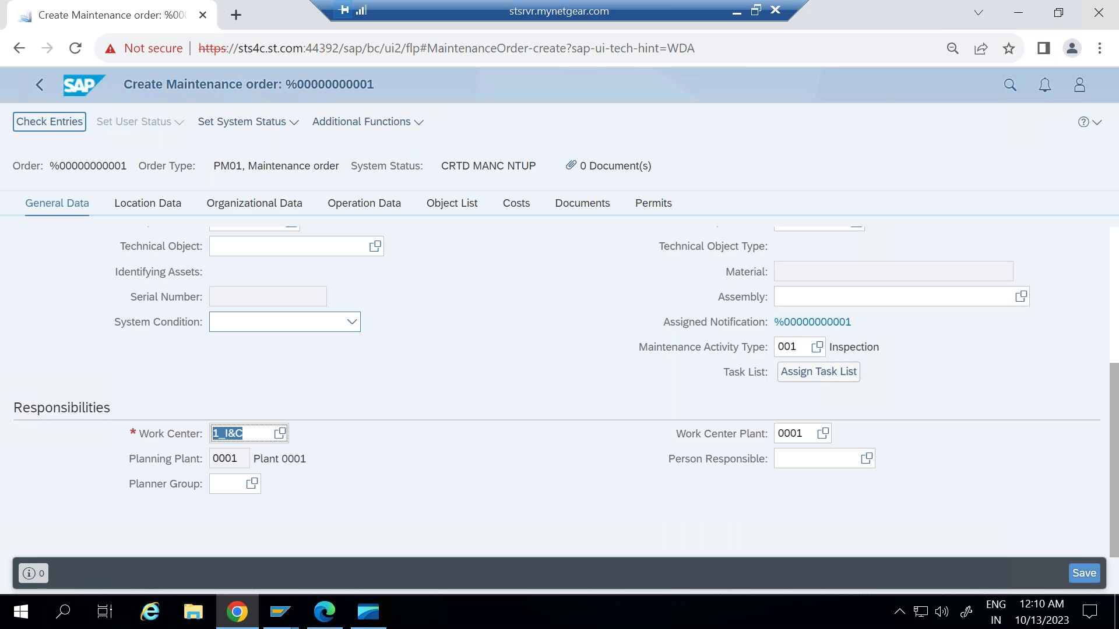
pyautogui.click(251, 487)
pyautogui.click(262, 373)
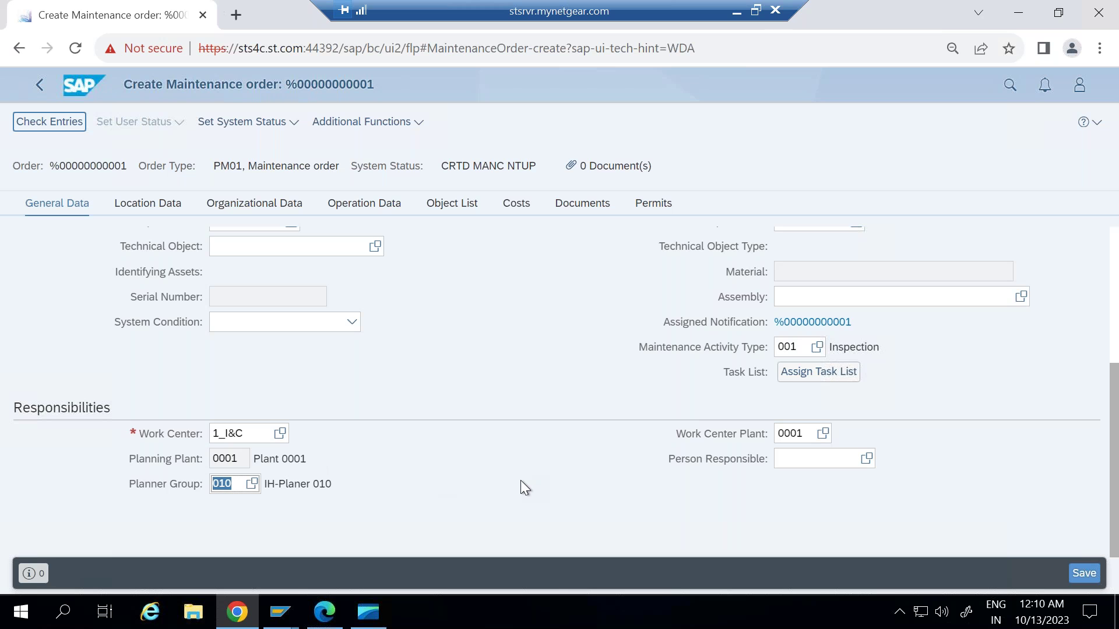
pyautogui.scroll(3, 521, 483)
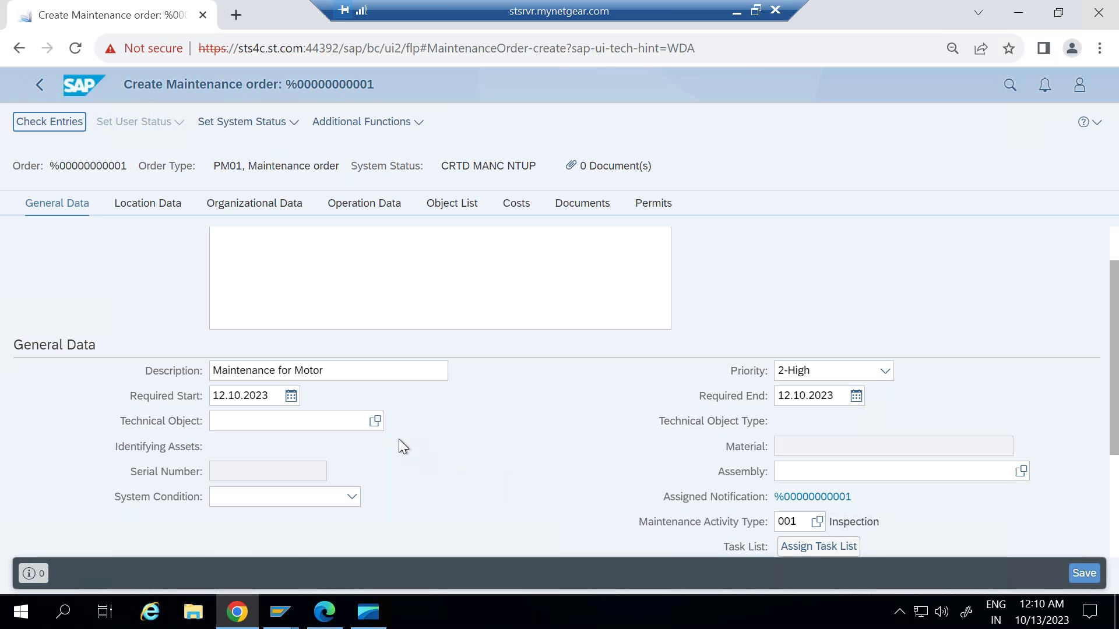
# - Select equipment 217100001 in the Technical Object search and confirm it with OK
pyautogui.click(374, 421)
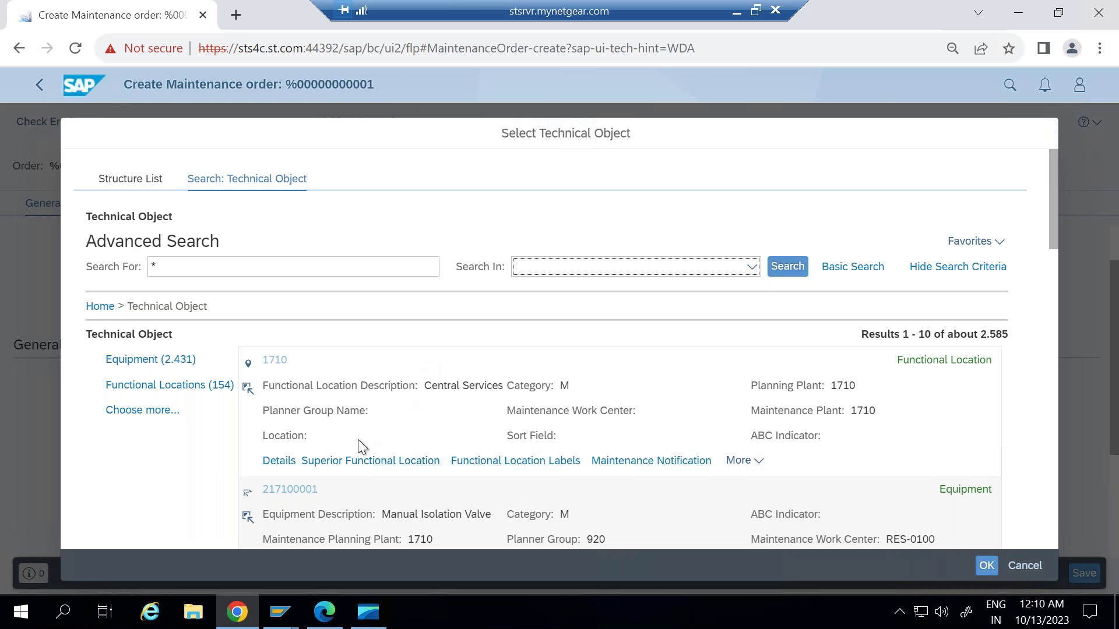
pyautogui.click(296, 488)
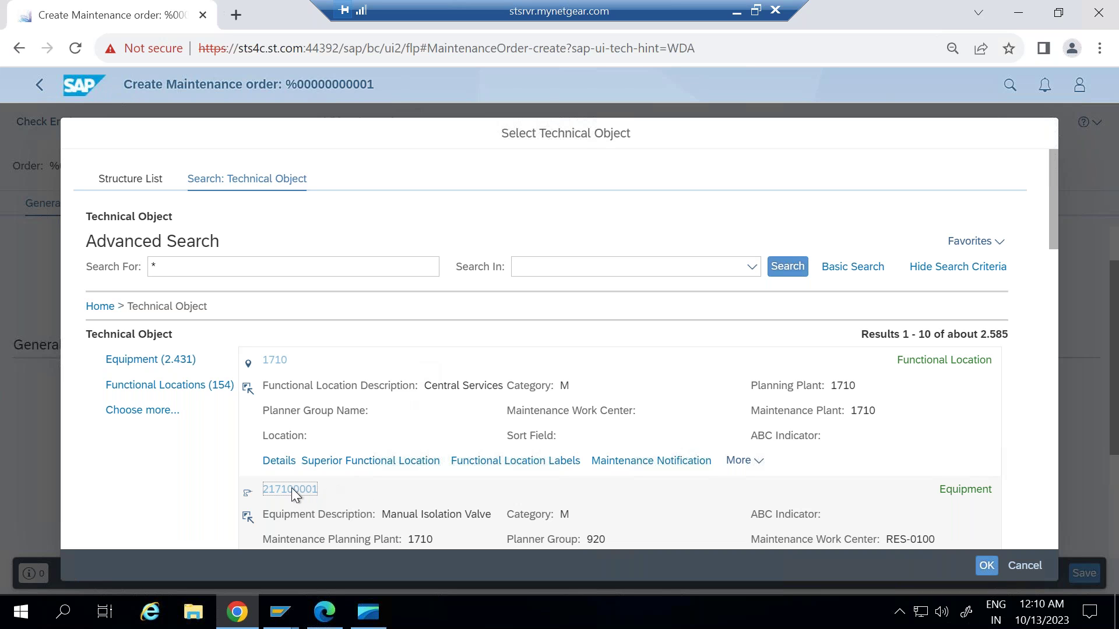
pyautogui.click(247, 516)
pyautogui.scroll(-3, 690, 464)
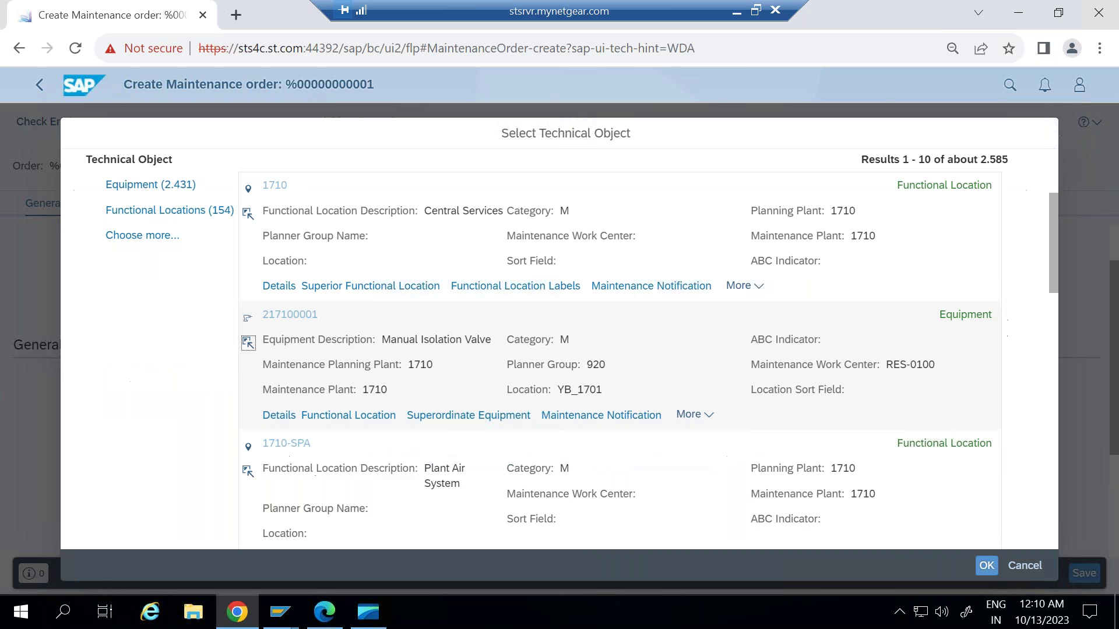
pyautogui.click(986, 565)
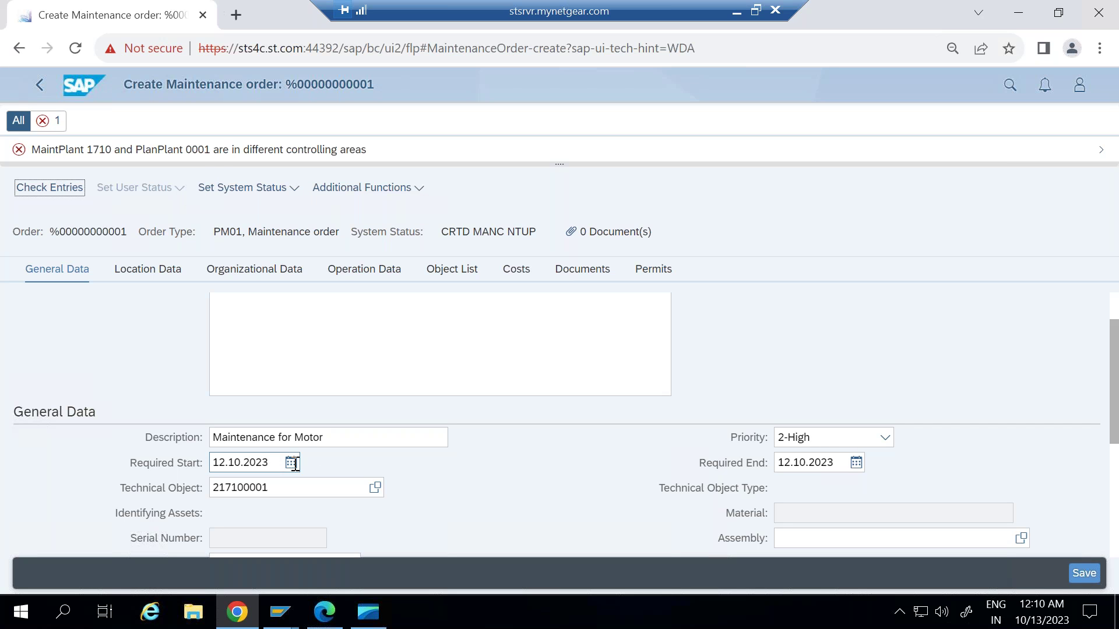
pyautogui.click(227, 488)
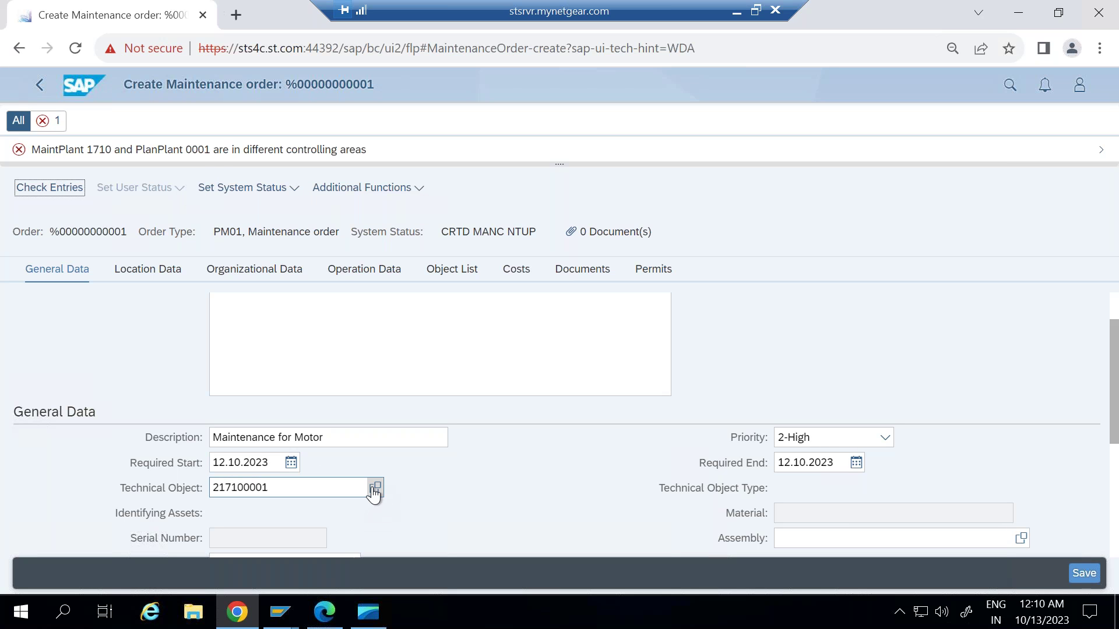
pyautogui.click(374, 490)
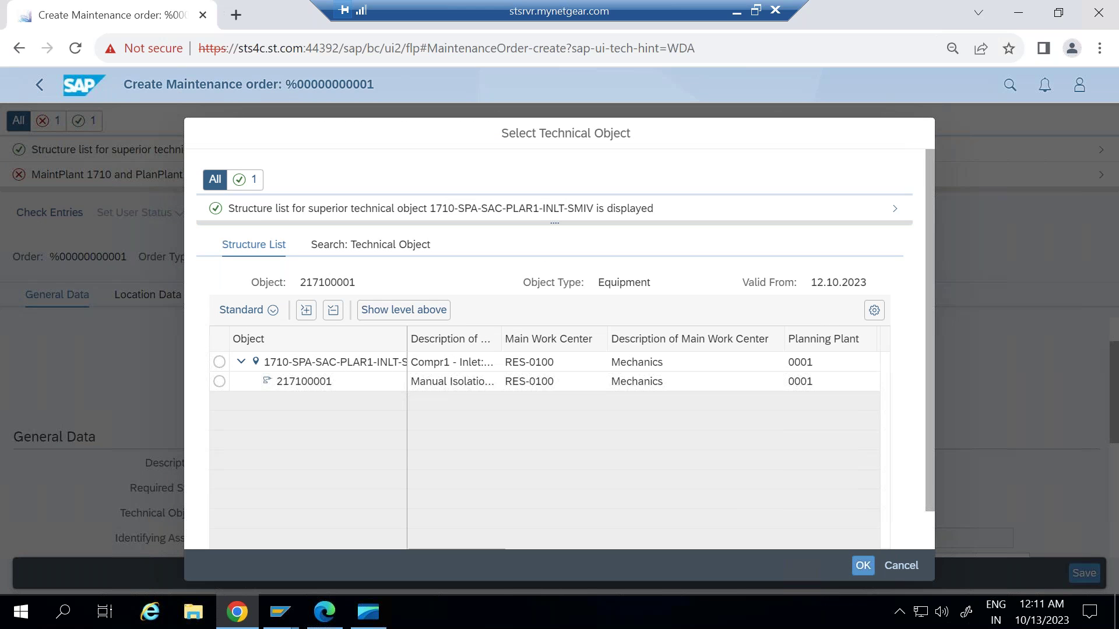
# - View equipment 217100001 under superior location 1710-SPA-SAC-PLAR1-INLT-SMIV in the structure list
pyautogui.click(215, 180)
pyautogui.scroll(-1, 768, 518)
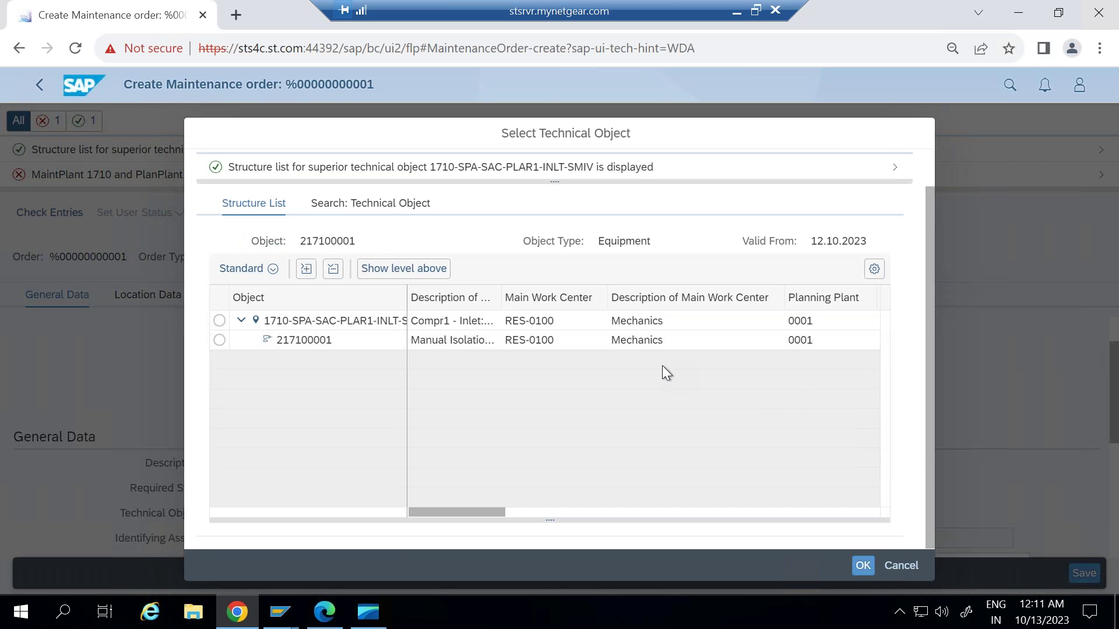